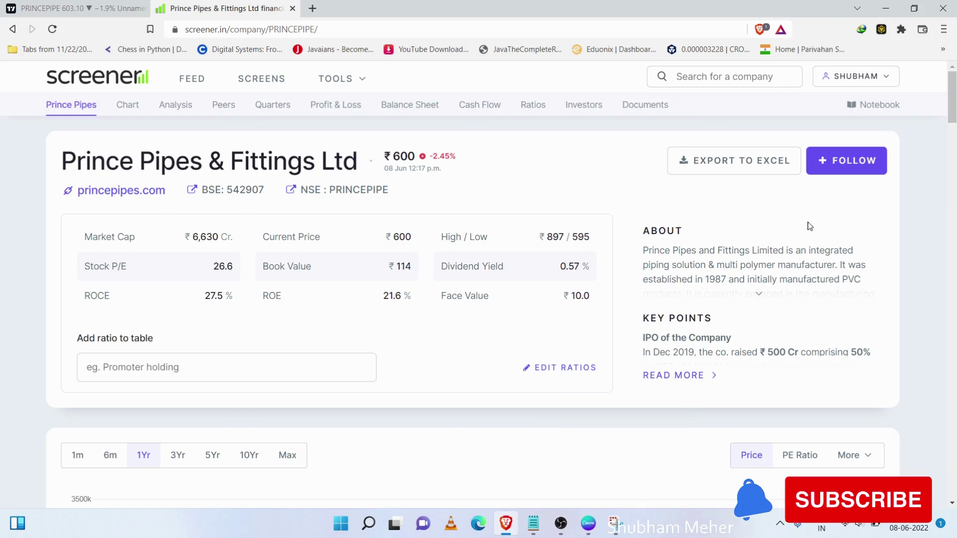
Step: Expand Prince Pipes' full About text and scroll down to the price chart and pros/cons
click(756, 296)
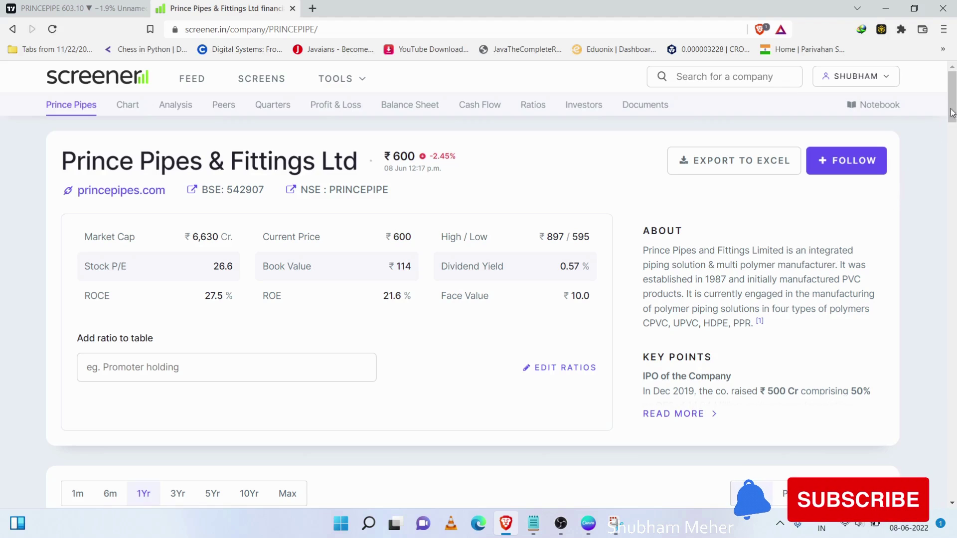
drag(951, 112, 955, 175)
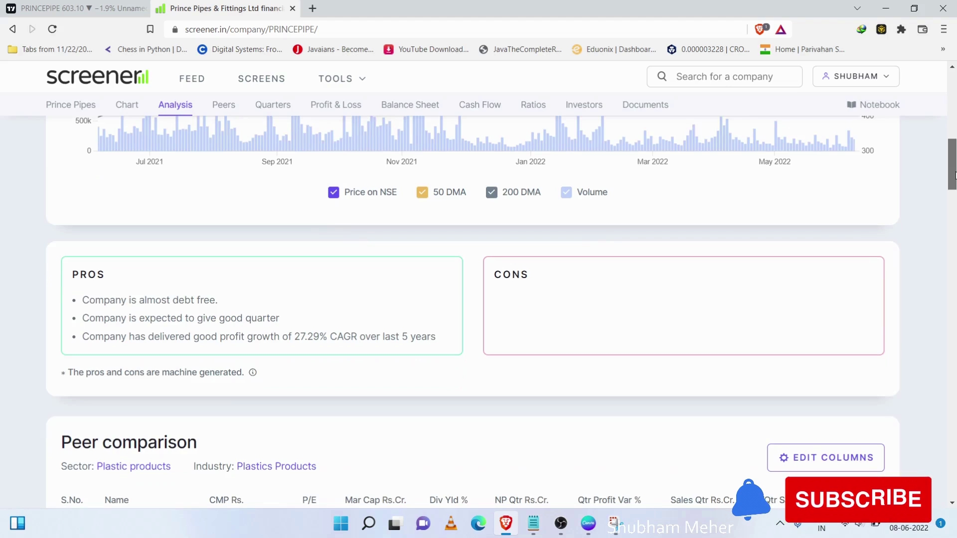
Step: Scroll past the Plastic products peer table to Quarterly Results showing Mar 2022 sales of 901
drag(954, 175, 953, 106)
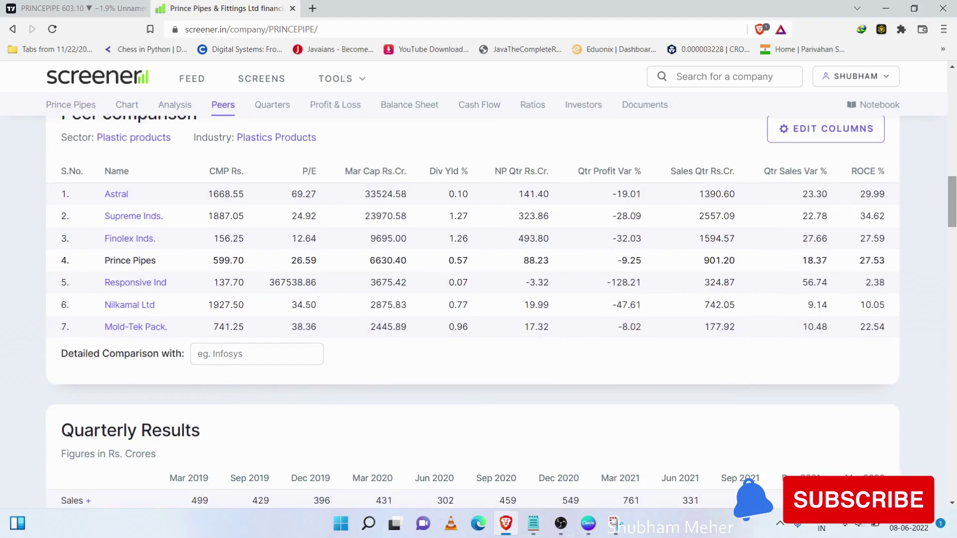
drag(951, 216, 952, 238)
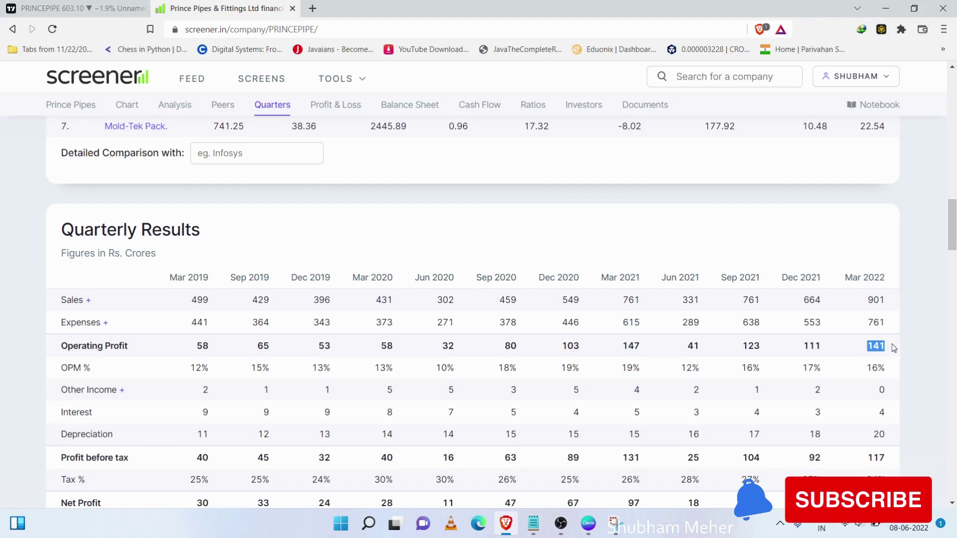
Step: Expand quarterly Sales to check Mar 2022 YOY sales growth of 18.37%, then collapse it
click(911, 341)
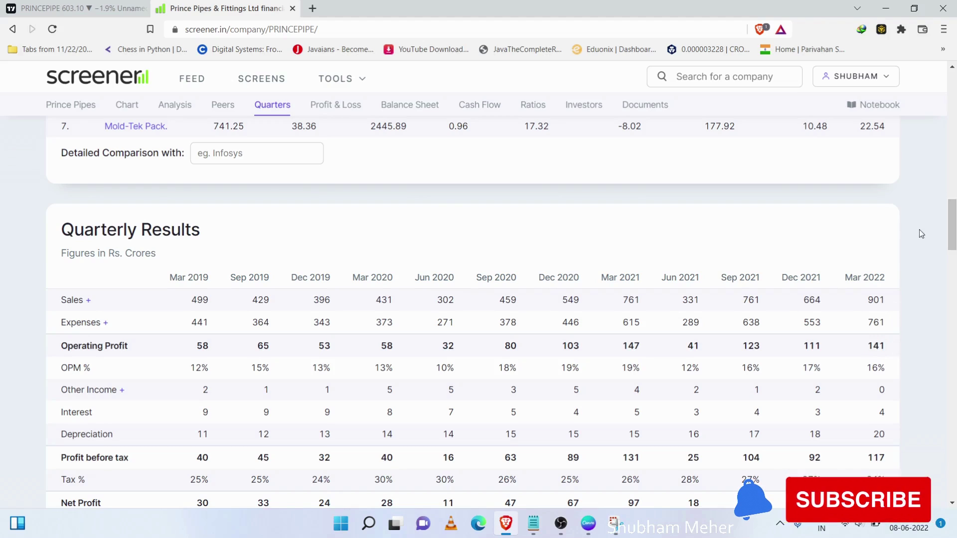
drag(951, 224, 951, 227)
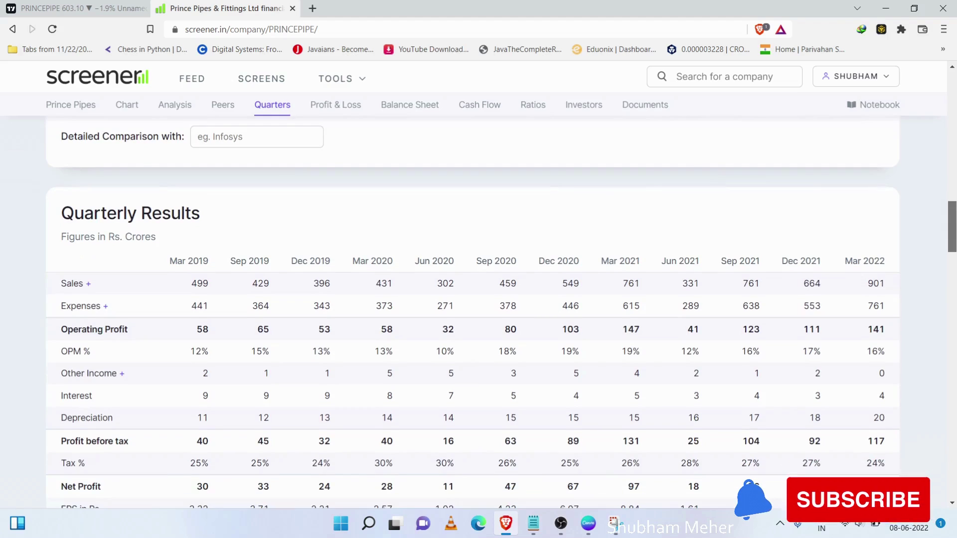
click(87, 286)
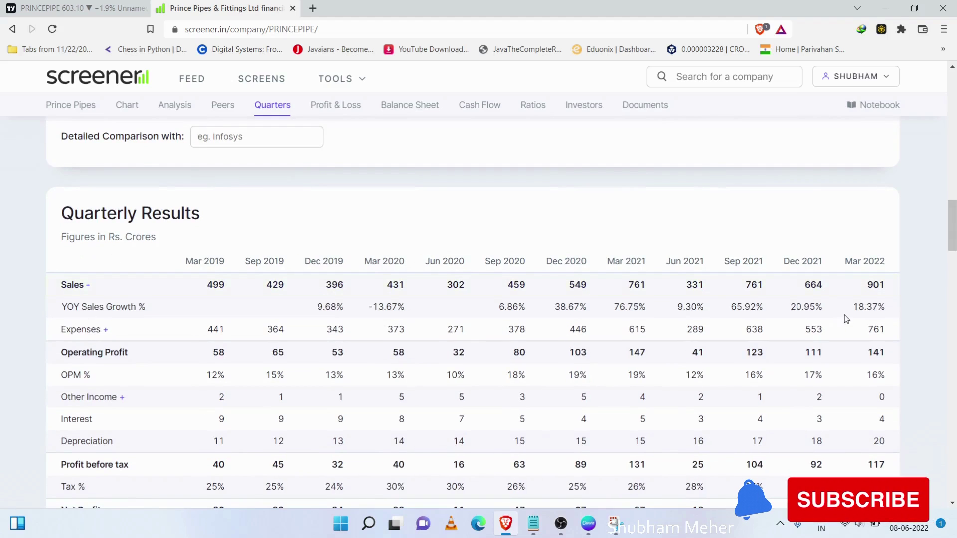
drag(847, 307, 893, 312)
click(913, 271)
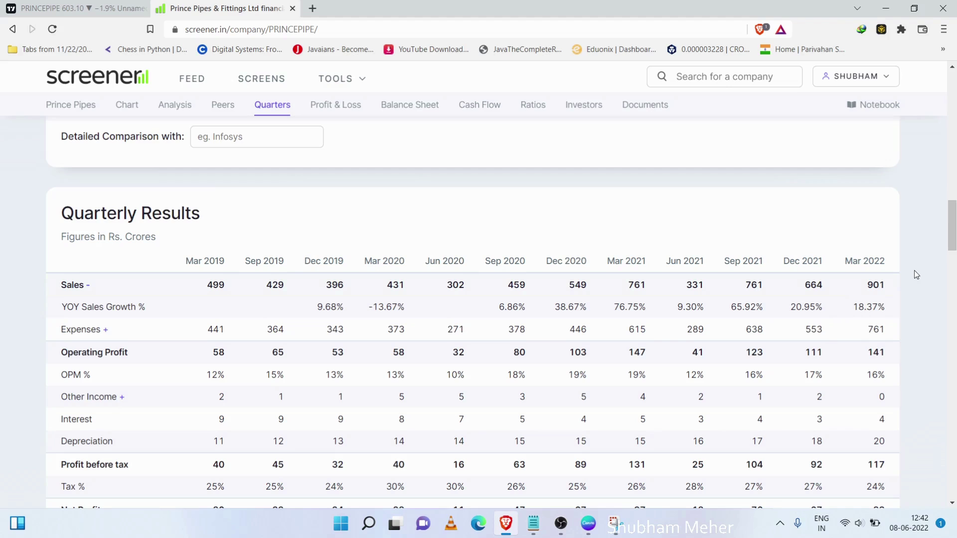
click(89, 288)
Step: In Profit & Loss, expand annual Sales and highlight the Sales Growth % row up to 28.26%
scroll(89, 291, down, 5)
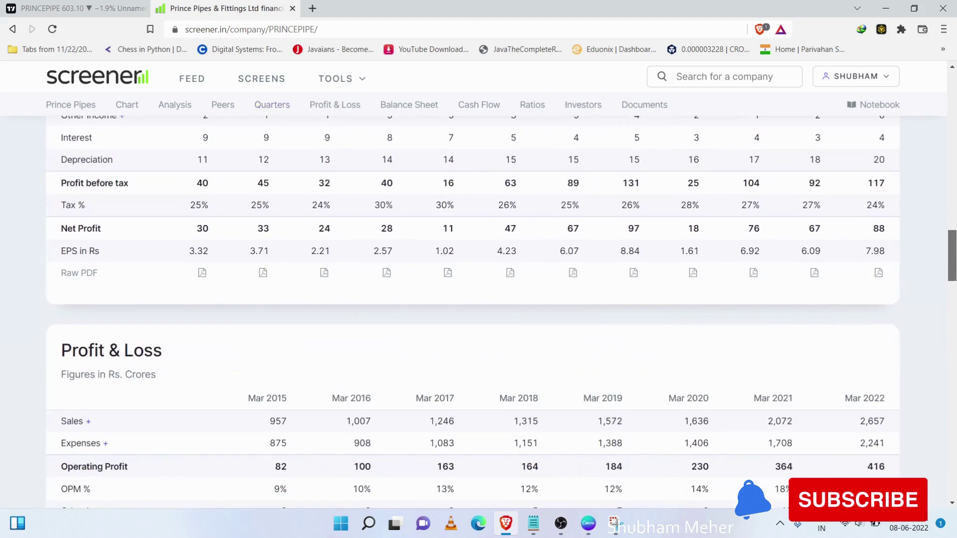
scroll(478, 309, down, 2)
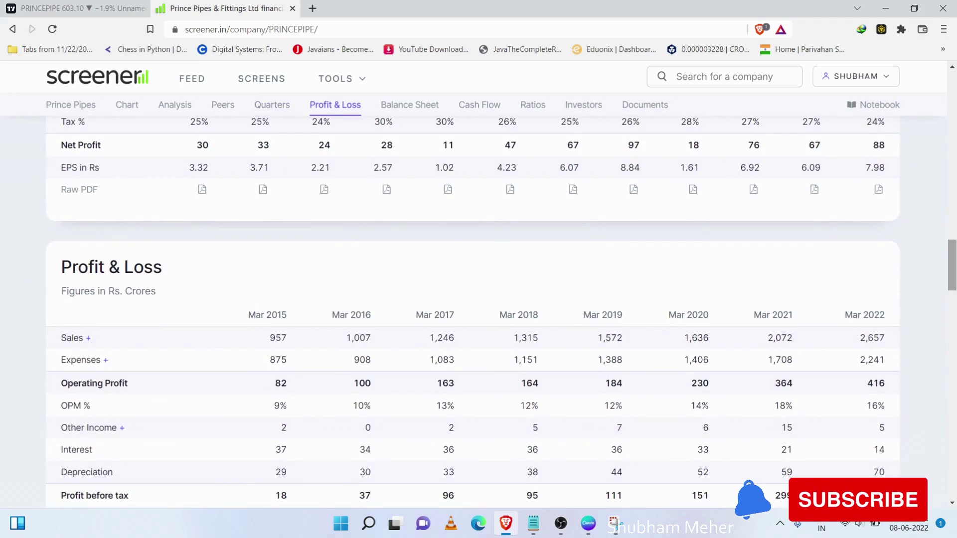
scroll(478, 309, down, 2)
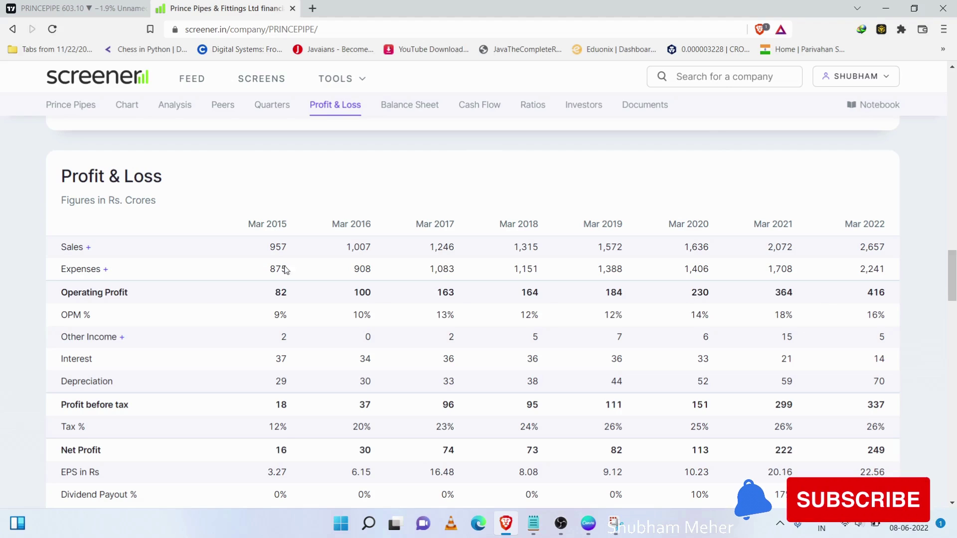
click(89, 248)
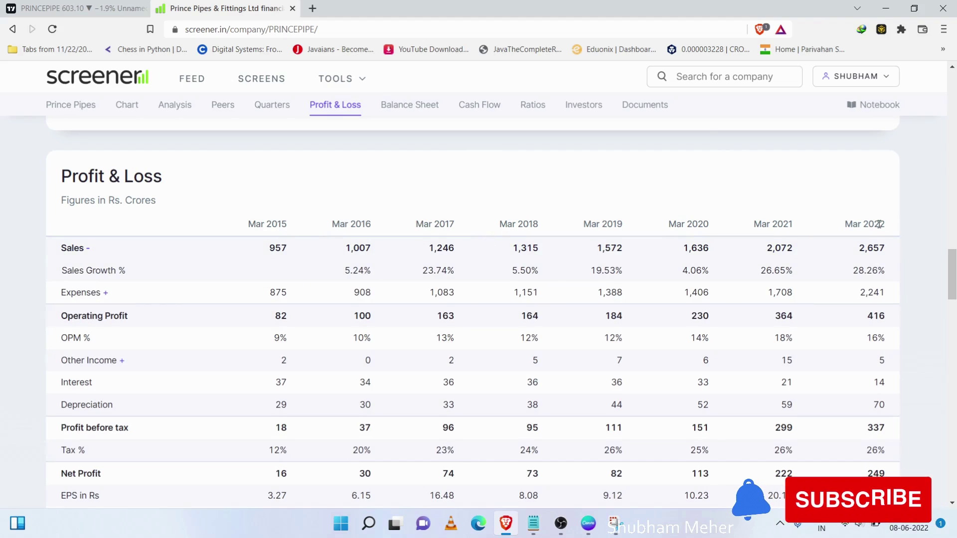
drag(329, 277, 909, 254)
click(862, 273)
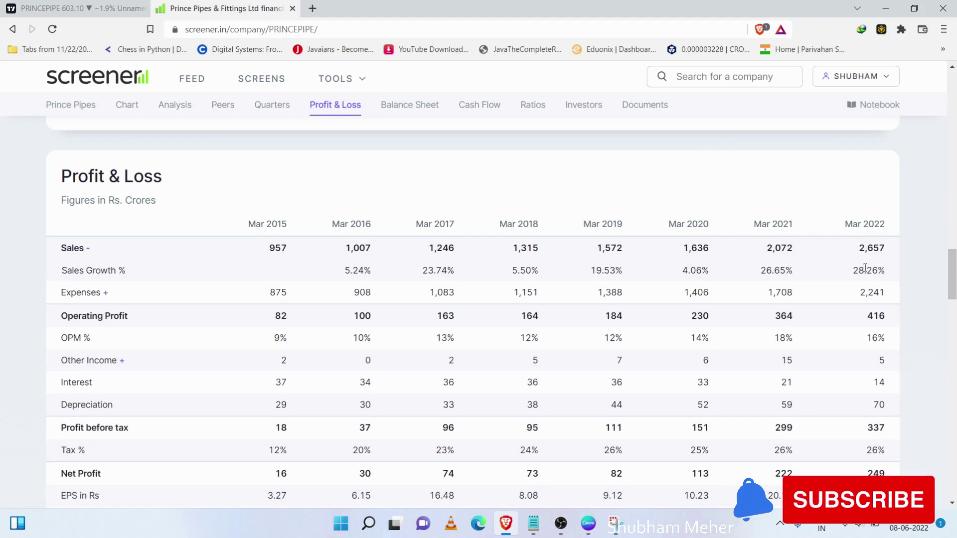
drag(883, 271, 379, 269)
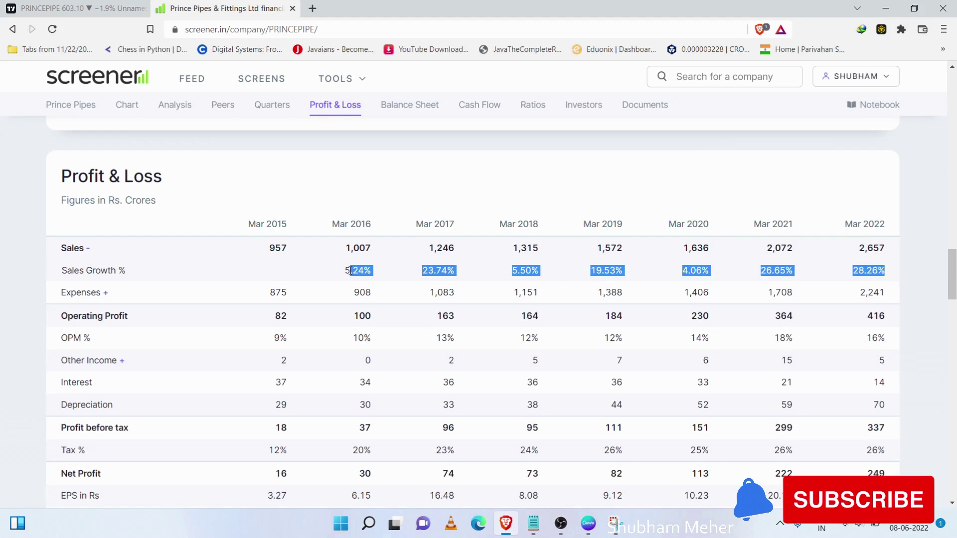
click(911, 260)
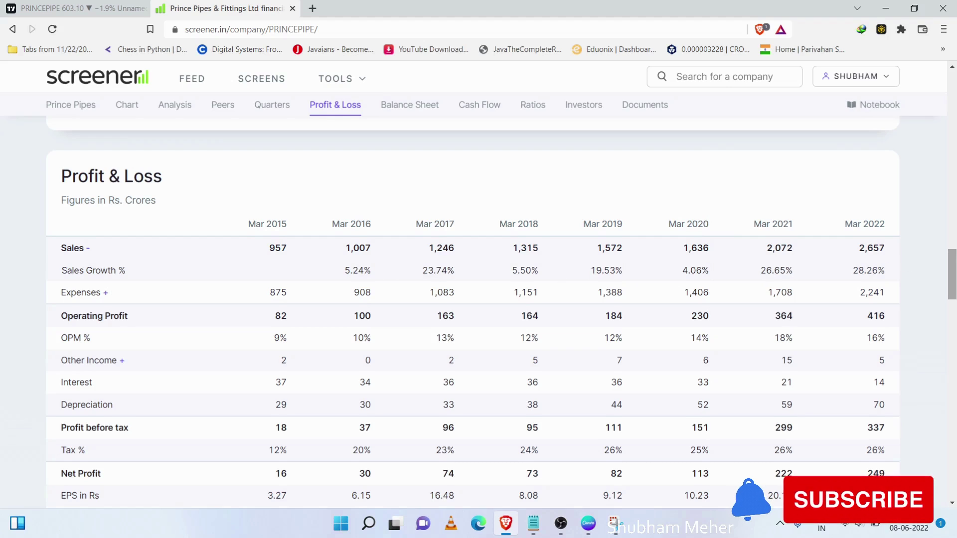
Step: Highlight annual Operating Profit from 82 through 416, then move on toward the Balance Sheet
scroll(945, 283, down, 1)
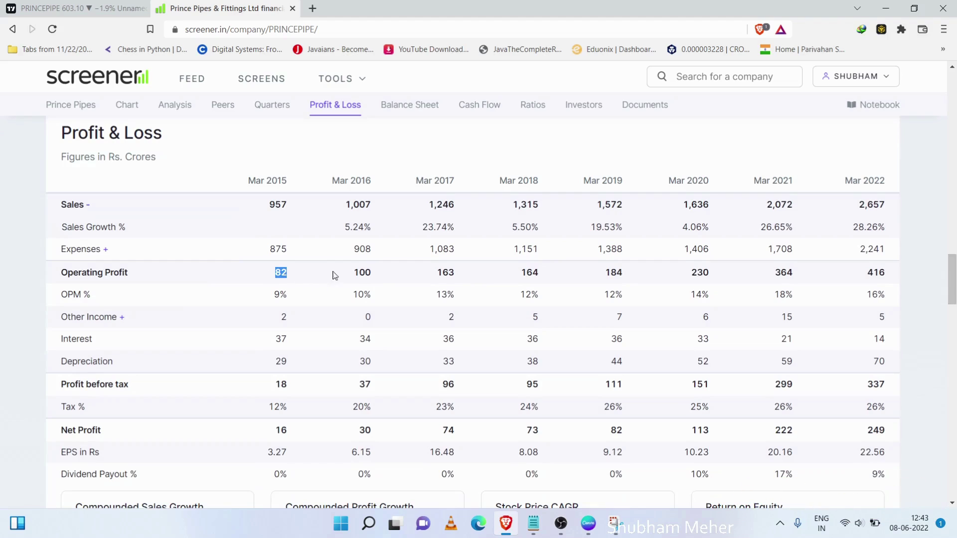
drag(334, 275, 750, 278)
drag(858, 275, 897, 274)
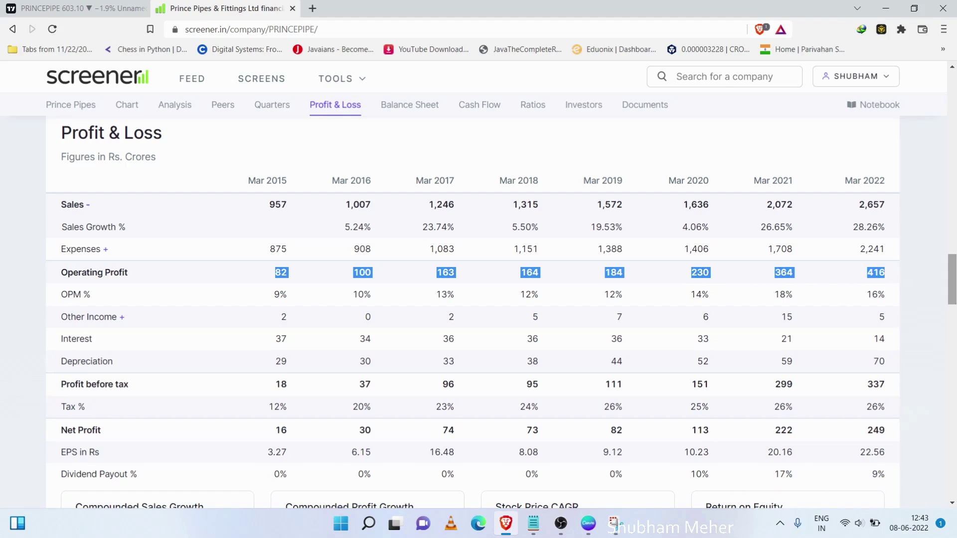
drag(951, 279, 951, 341)
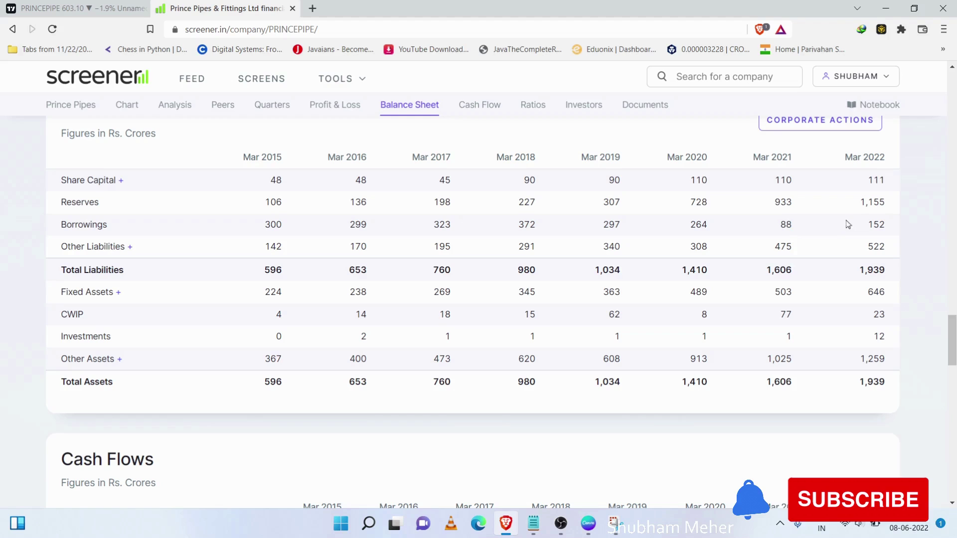
Step: Highlight FII holdings 4.84 and 3.96, the latest DII figure and the 19.05 Public holding
drag(953, 342, 954, 418)
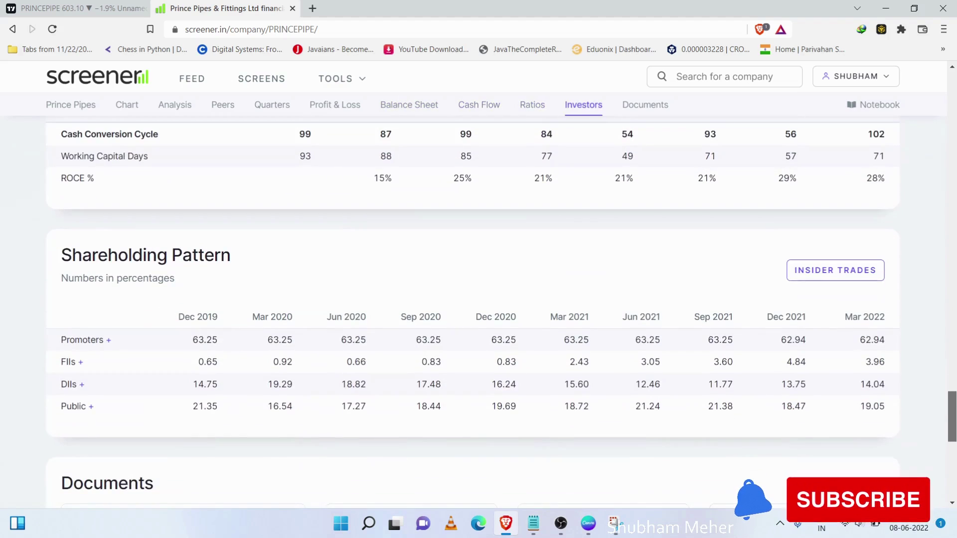
double_click(787, 365)
drag(856, 360, 895, 361)
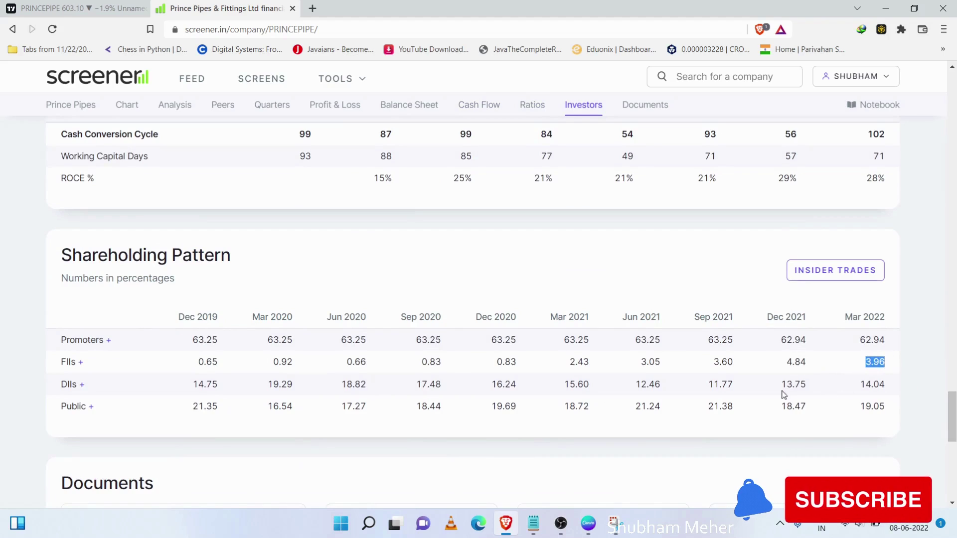
drag(776, 385, 893, 384)
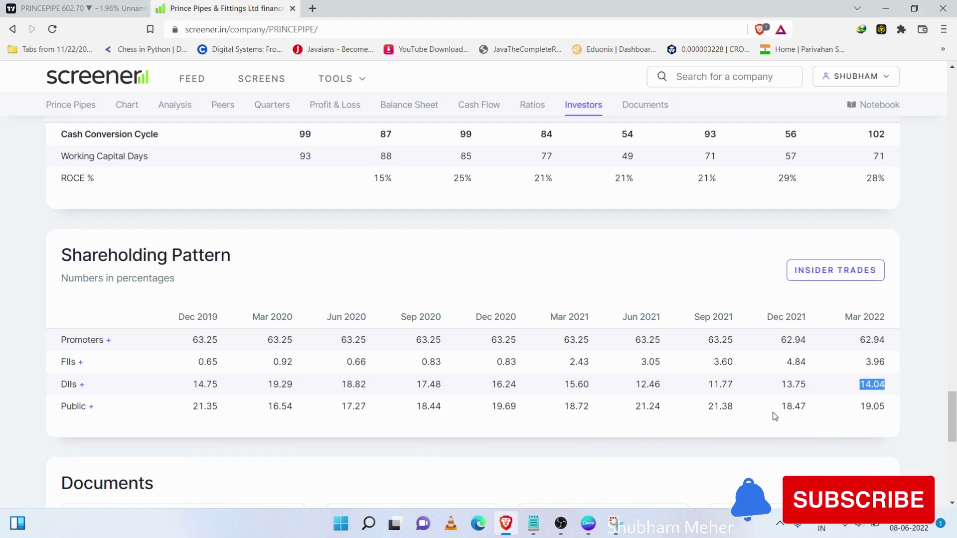
drag(852, 405, 892, 410)
click(912, 367)
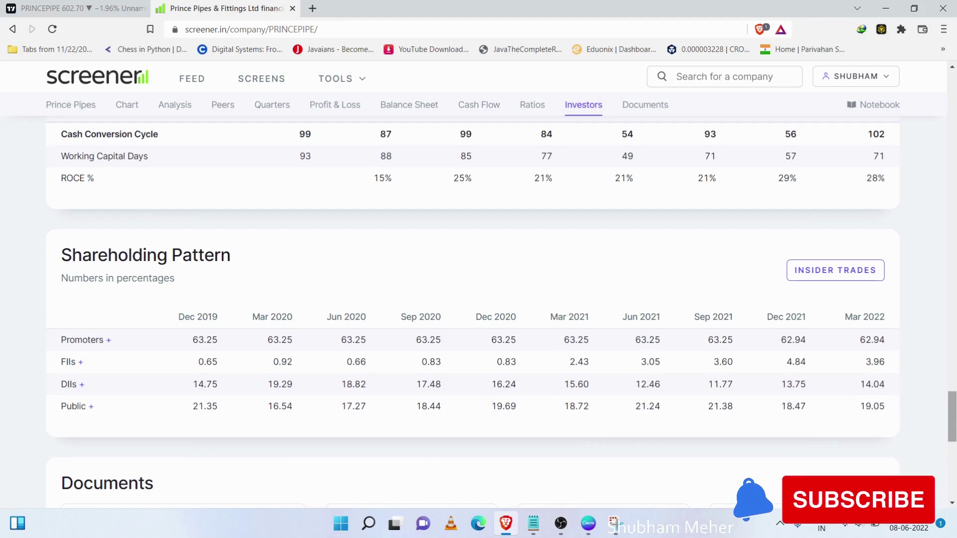
Step: Scroll back up toward the Peers section and one-year price chart
scroll(472, 309, down, 3)
scroll(472, 309, up, 20)
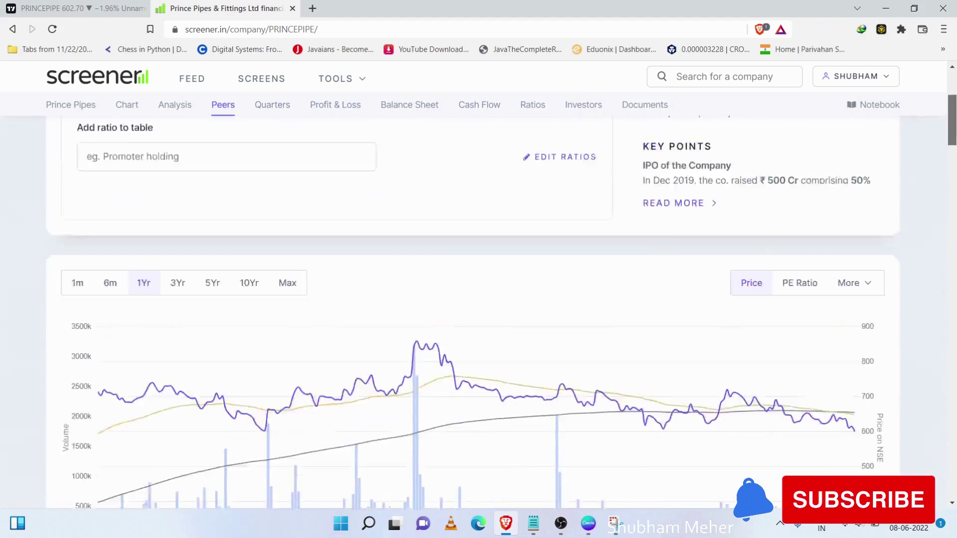
scroll(469, 266, up, 5)
Step: On the TradingView chart, brush-circle the left shoulder, right shoulder and head peaks
key(ctrl+shift+Tab)
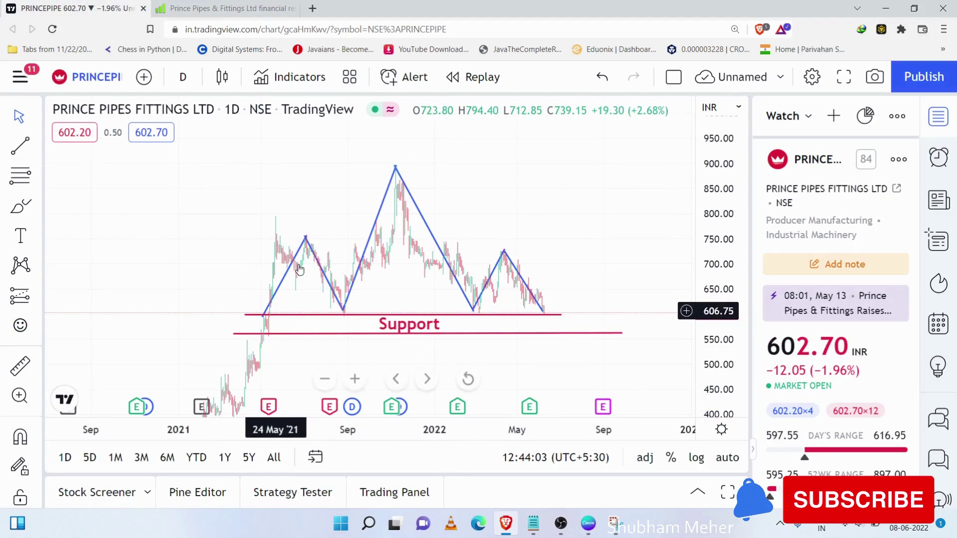
click(20, 205)
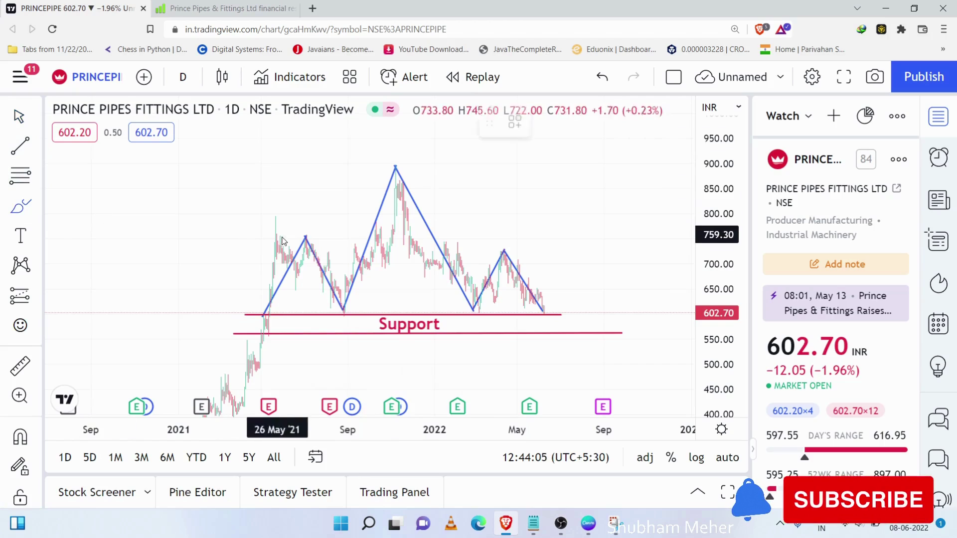
mouse_move(302, 243)
mouse_down()
mouse_move(308, 232)
mouse_move(297, 230)
mouse_up()
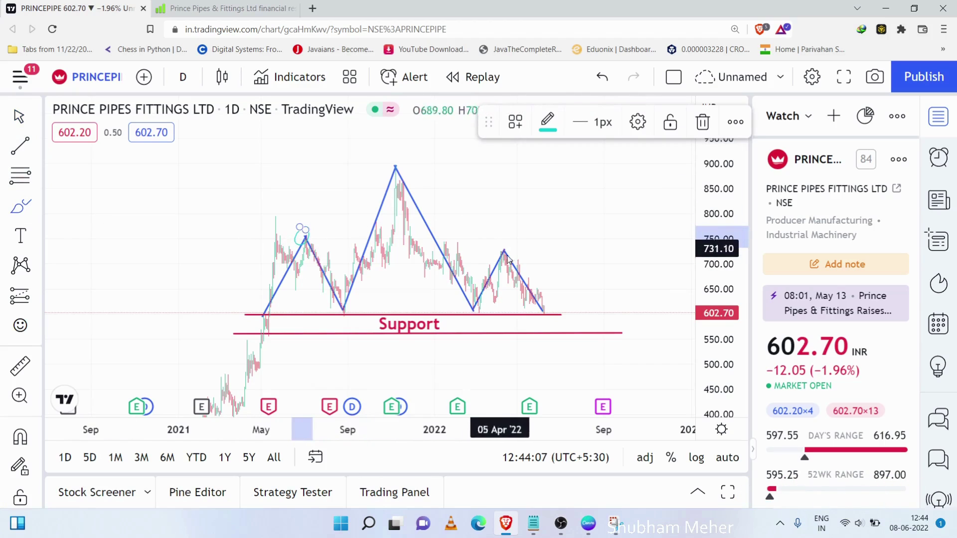
mouse_move(508, 258)
mouse_down()
mouse_move(496, 243)
mouse_move(509, 241)
mouse_up()
mouse_move(403, 153)
mouse_down()
mouse_move(390, 159)
mouse_move(416, 188)
mouse_move(399, 148)
mouse_up()
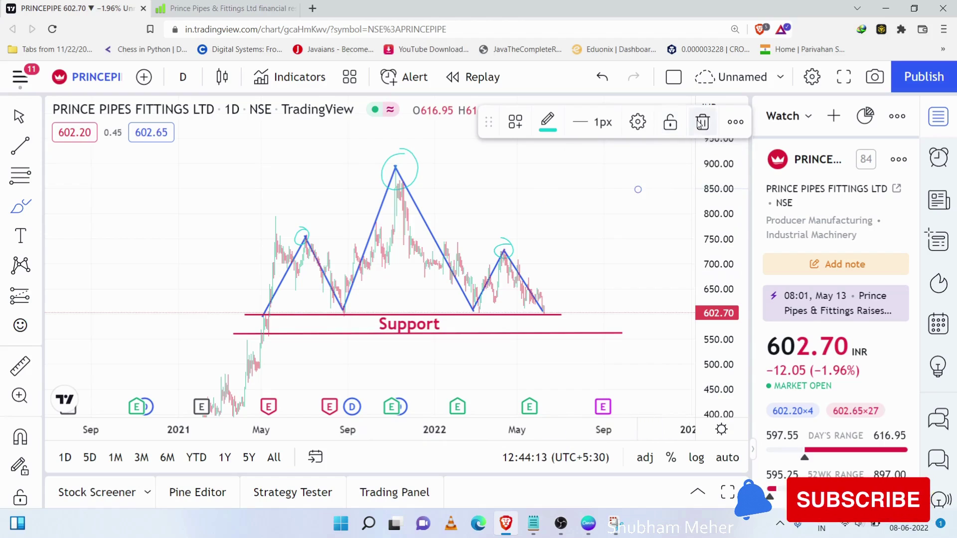
click(639, 171)
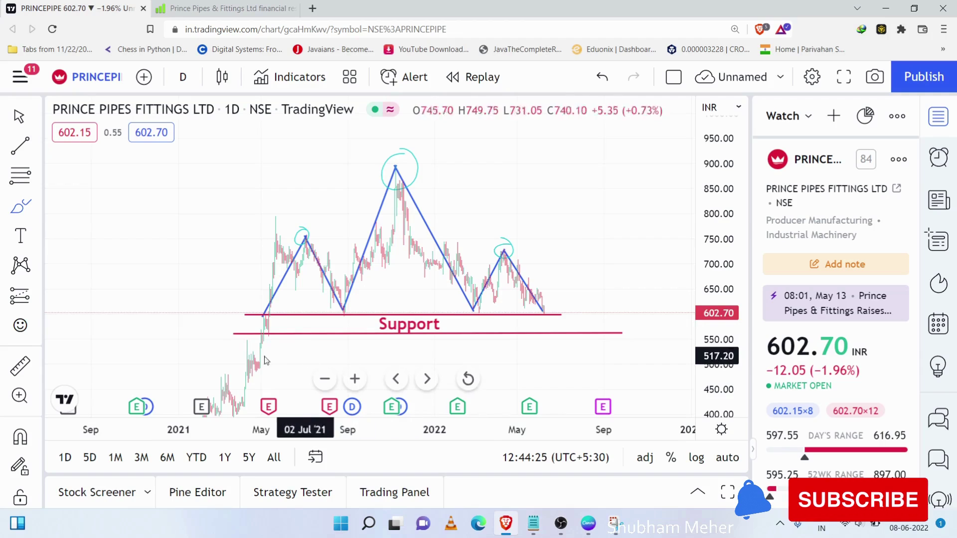
Step: Sketch freehand lines below the support, then undo them
drag(233, 352, 588, 347)
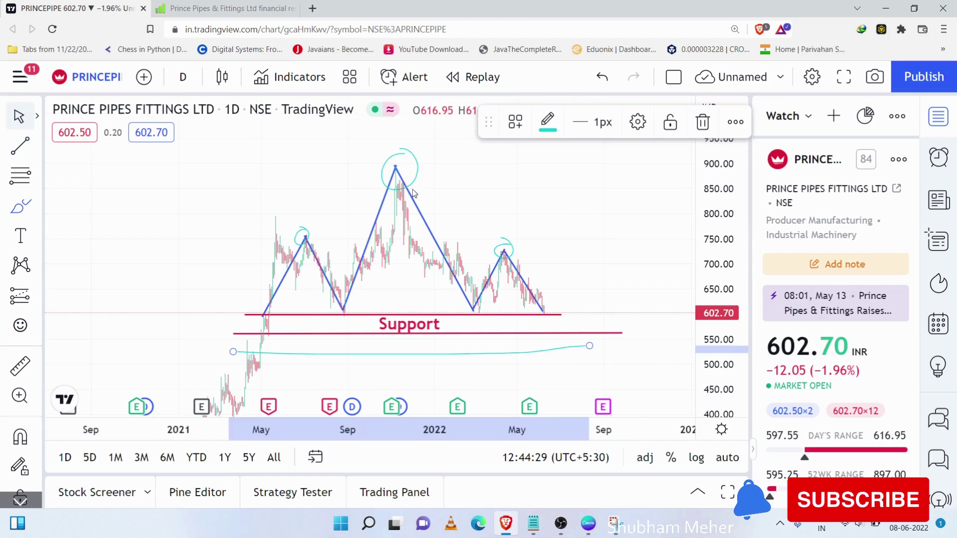
drag(413, 193, 393, 159)
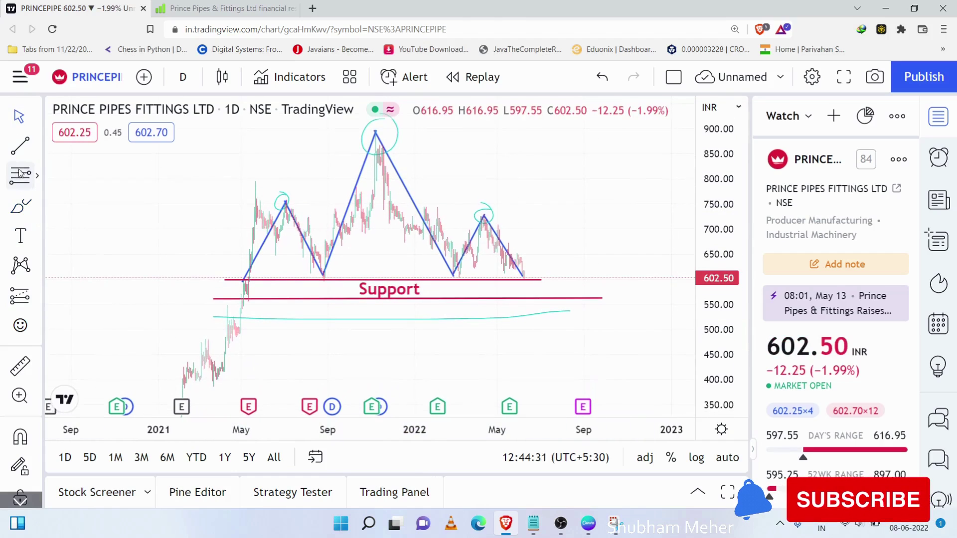
click(20, 205)
mouse_move(205, 344)
mouse_down()
mouse_move(489, 359)
mouse_move(592, 348)
mouse_up()
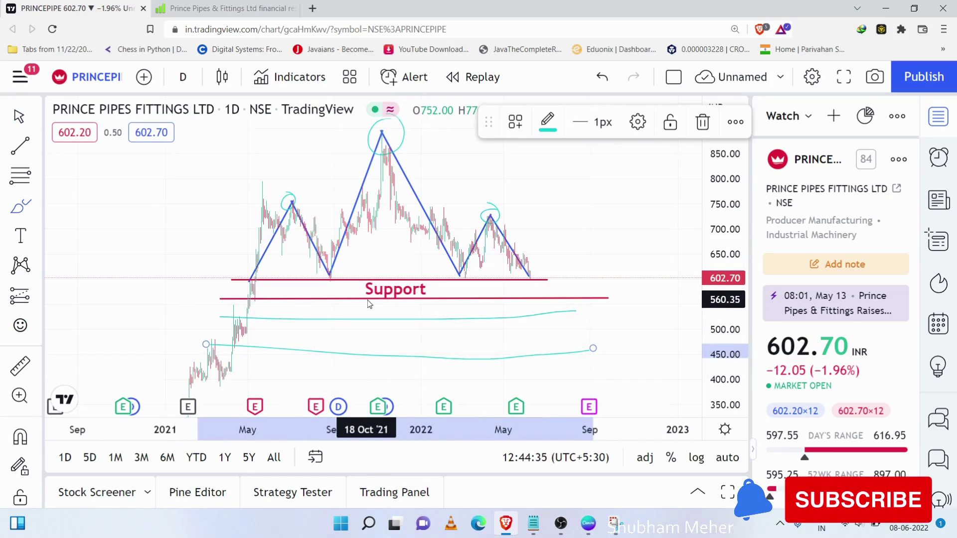
key(ctrl+z)
key(ctrl+z)
key(ctrl+z)
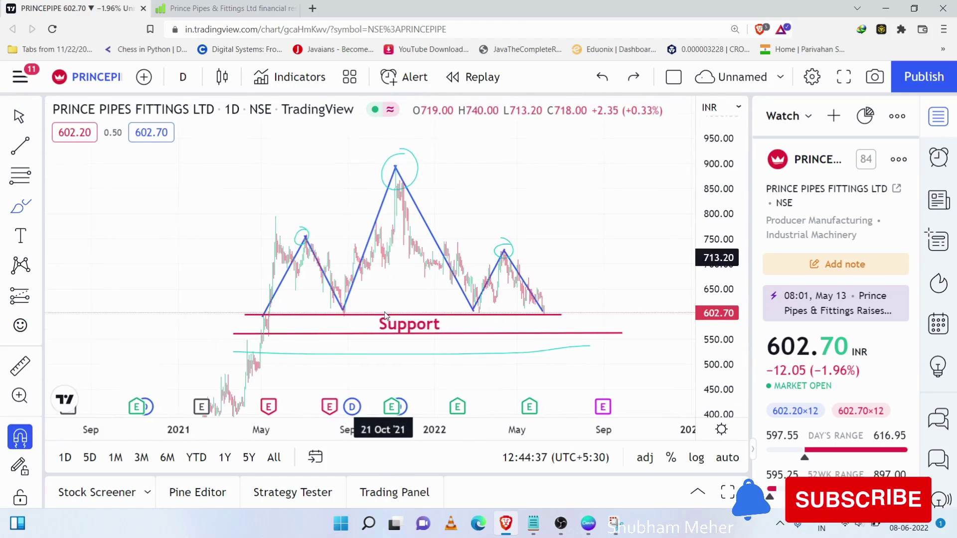
Step: Draw a horizontal trend line near 520 and colour it blue
click(20, 145)
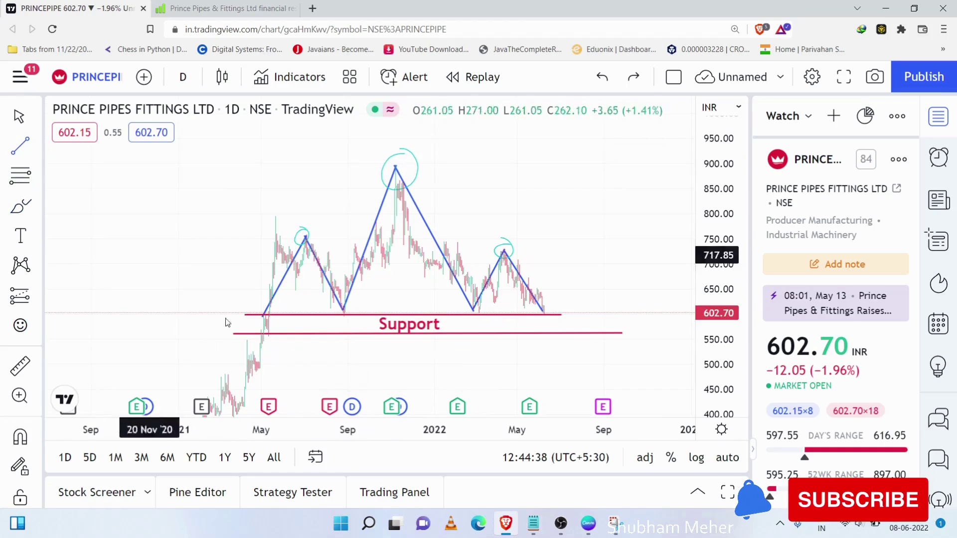
click(226, 353)
click(609, 354)
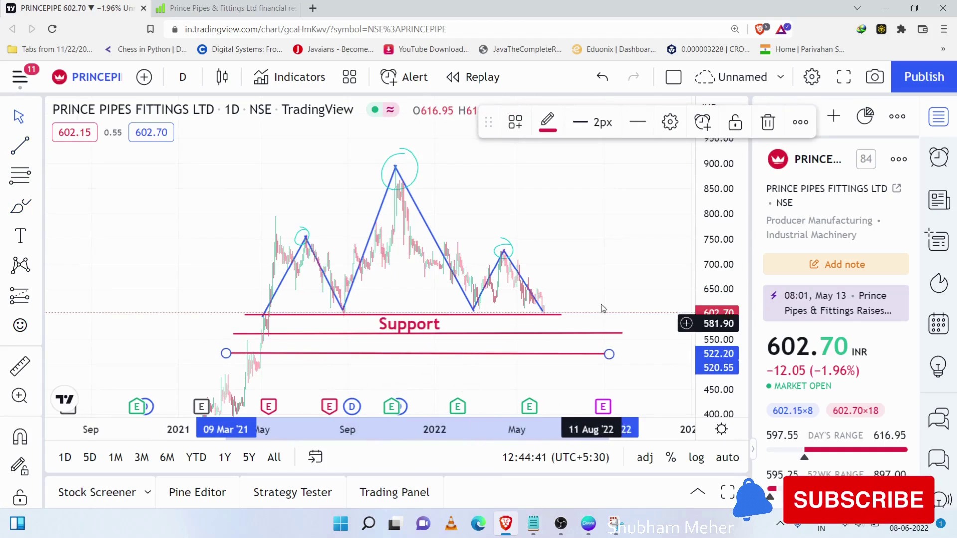
click(548, 123)
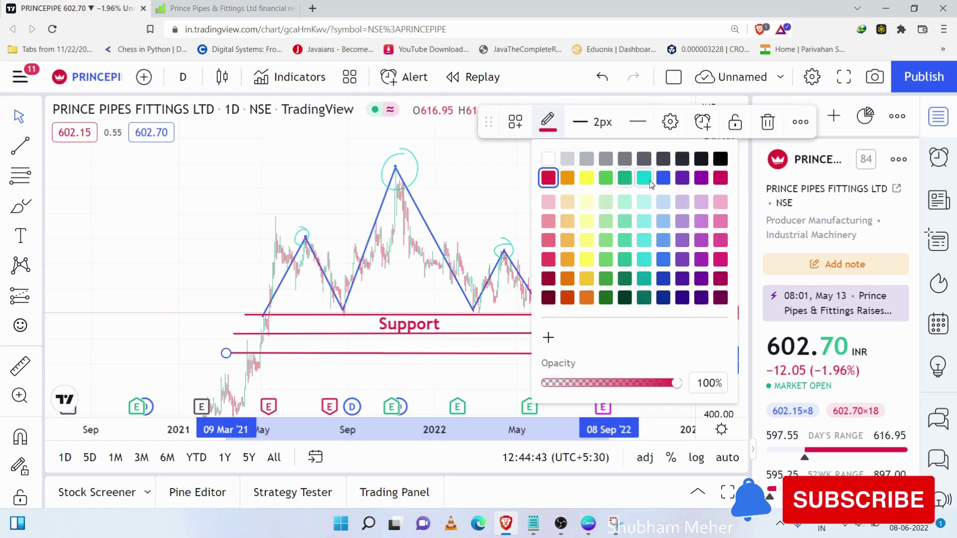
click(663, 178)
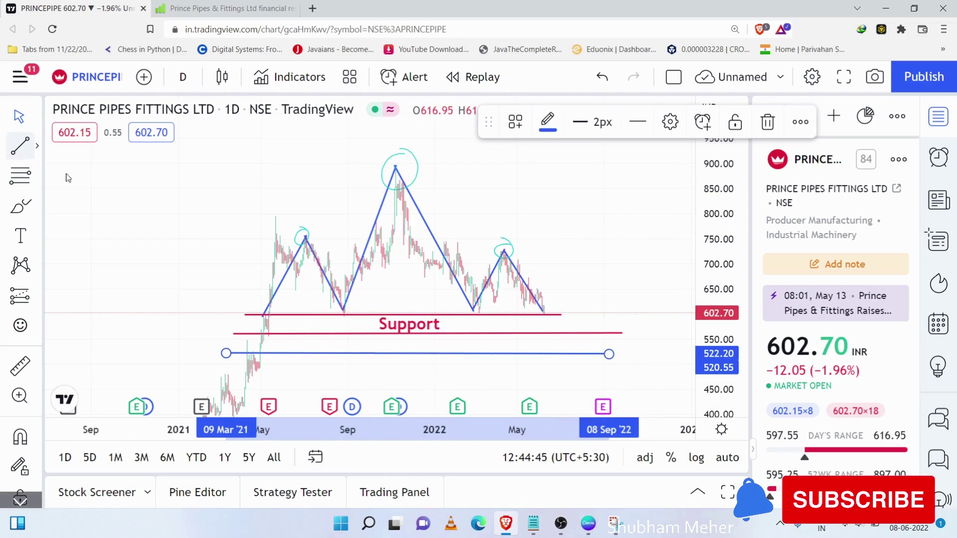
Step: Add a second horizontal line near 489 and brush-circle the latest candle at support
click(230, 375)
click(224, 372)
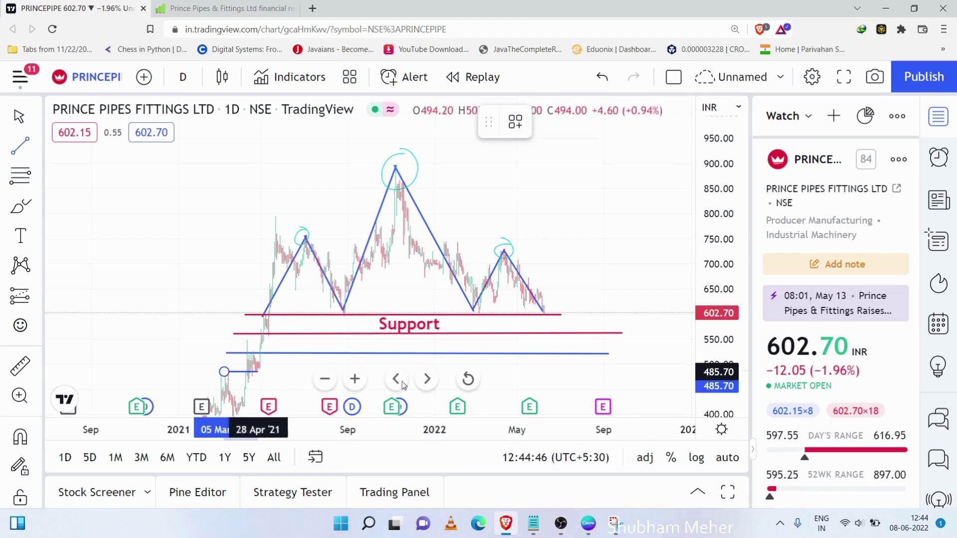
click(626, 369)
click(640, 345)
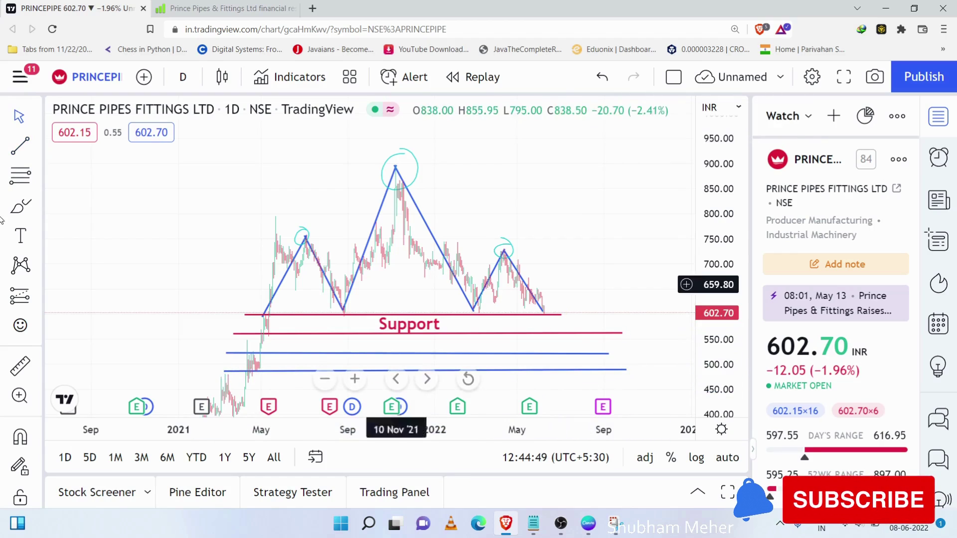
click(20, 205)
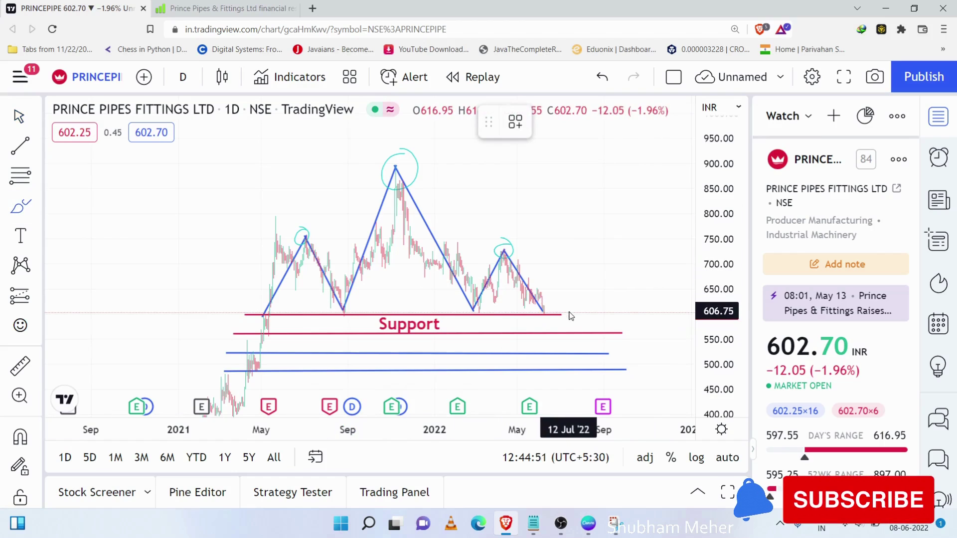
mouse_move(564, 312)
mouse_down()
mouse_move(547, 333)
mouse_move(568, 325)
mouse_move(547, 311)
mouse_up()
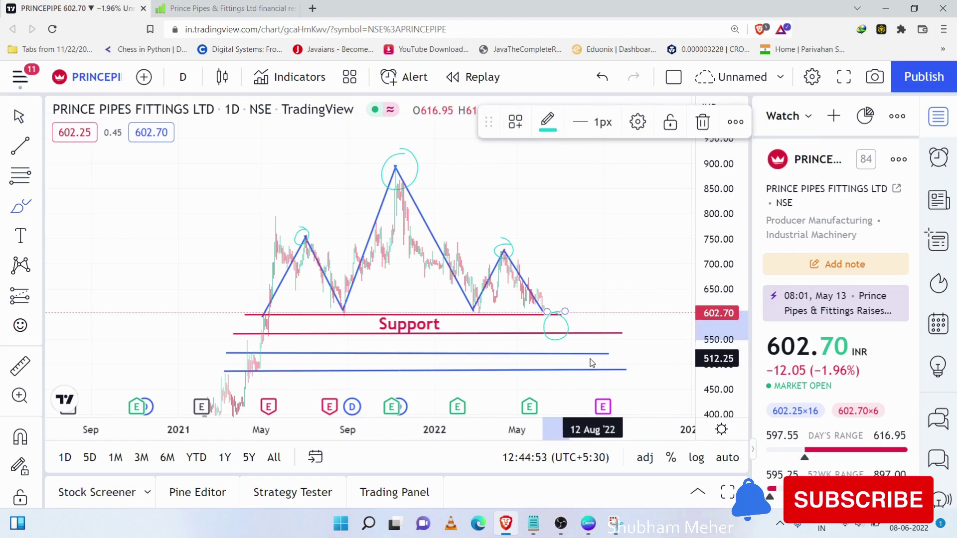
Step: Loop a point on the upper blue line and sketch a rebound path from about 600 to 900
mouse_move(587, 355)
mouse_down()
mouse_move(577, 349)
mouse_move(596, 363)
mouse_move(572, 350)
mouse_up()
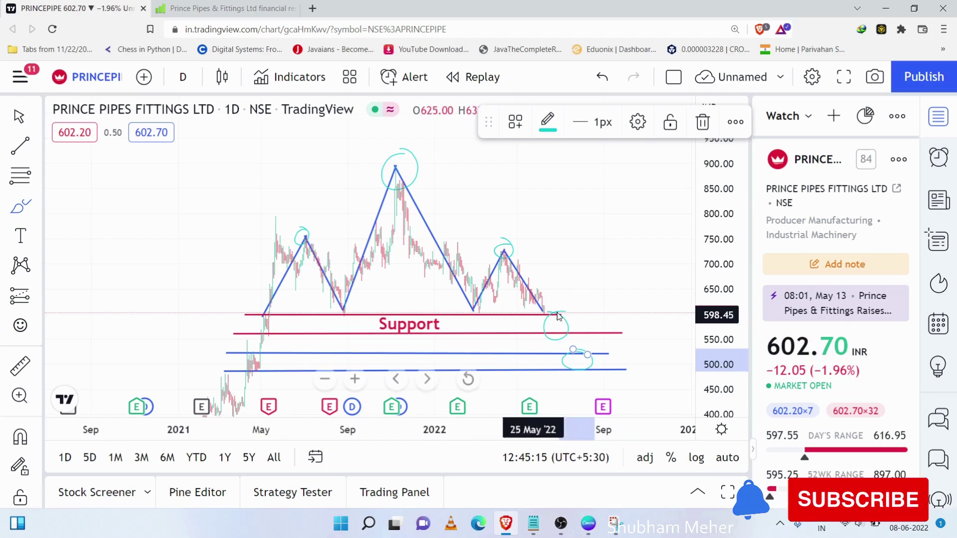
mouse_move(542, 315)
mouse_down()
mouse_move(570, 237)
mouse_move(590, 298)
mouse_move(633, 154)
mouse_move(611, 165)
mouse_move(641, 203)
mouse_up()
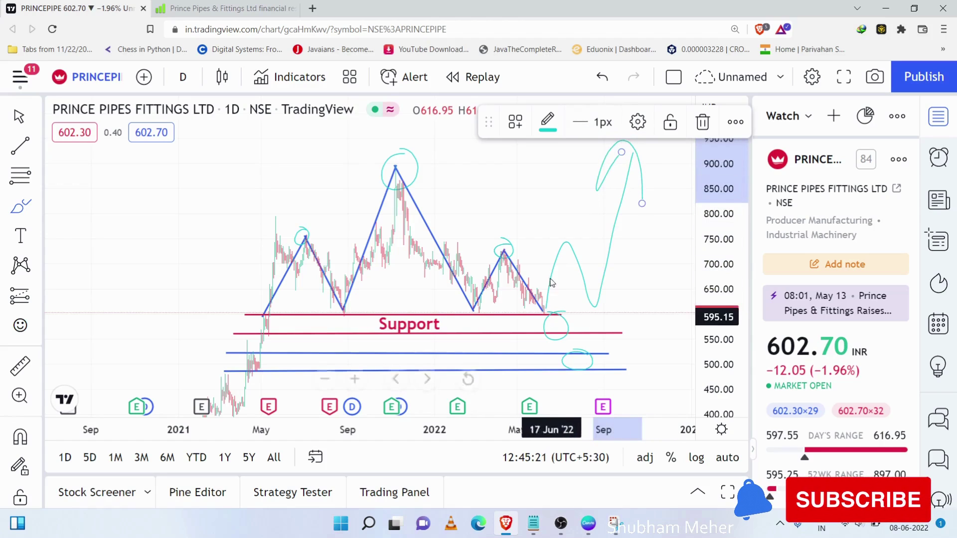